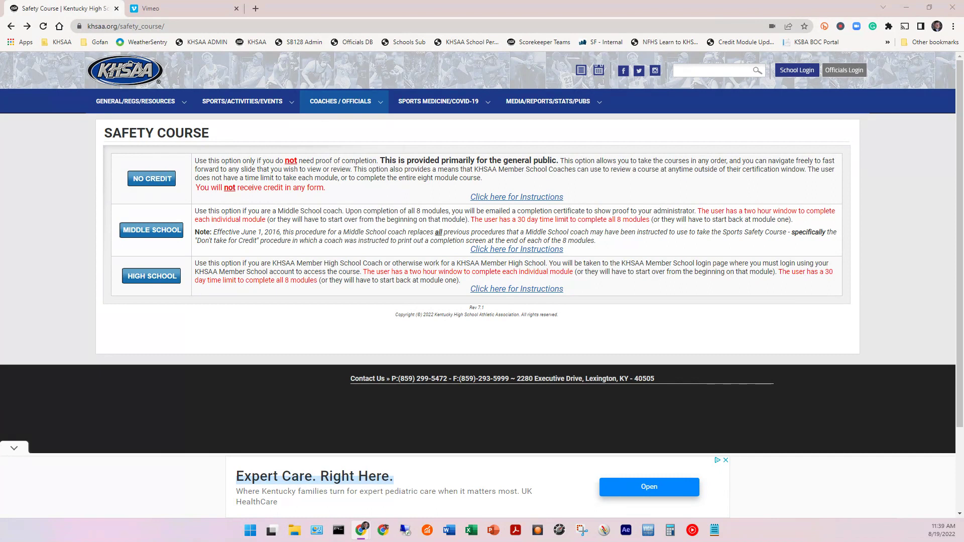
# Step: Choose the HIGH SCHOOL option to reach the members-only login for the safety course
pyautogui.click(149, 275)
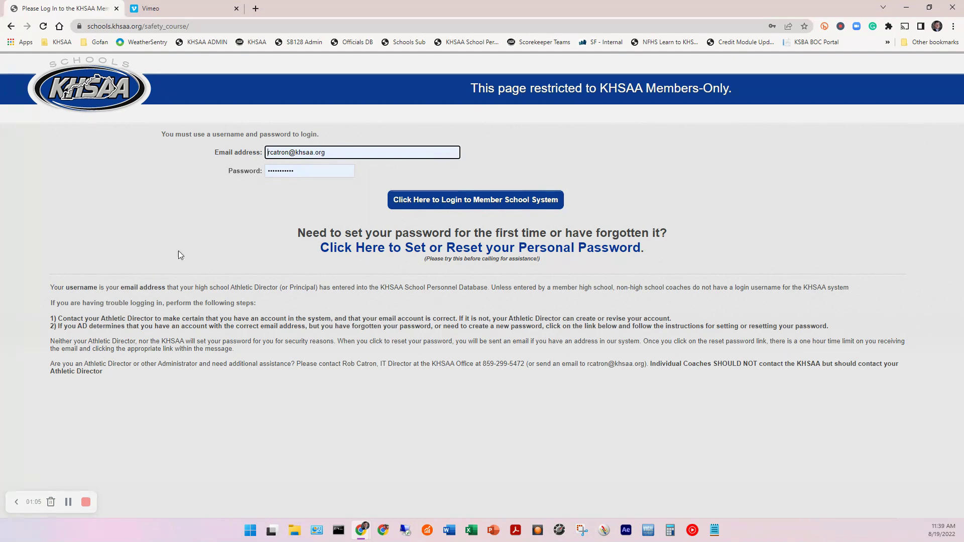
# Step: Log in and select Adair County as the school to reach the Take/Resume course page
pyautogui.click(319, 161)
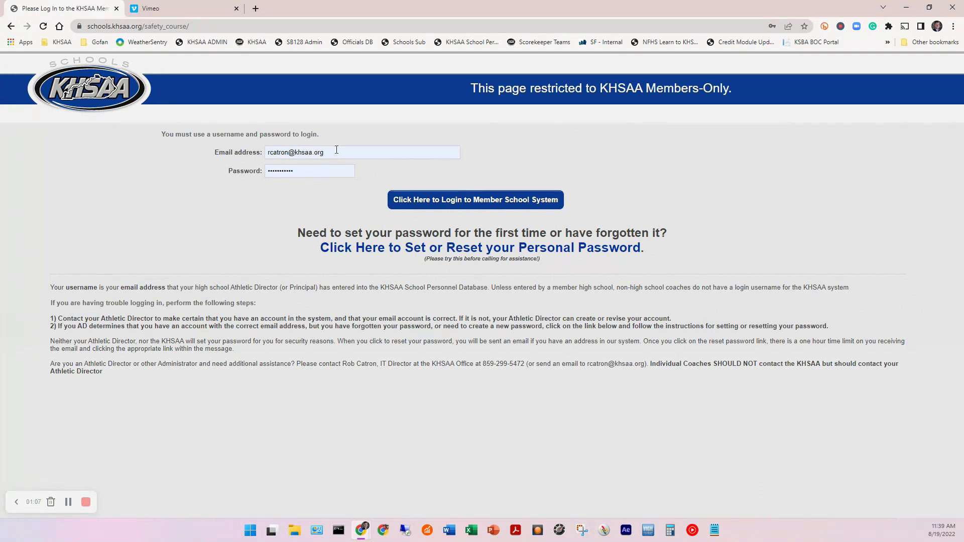
pyautogui.click(413, 202)
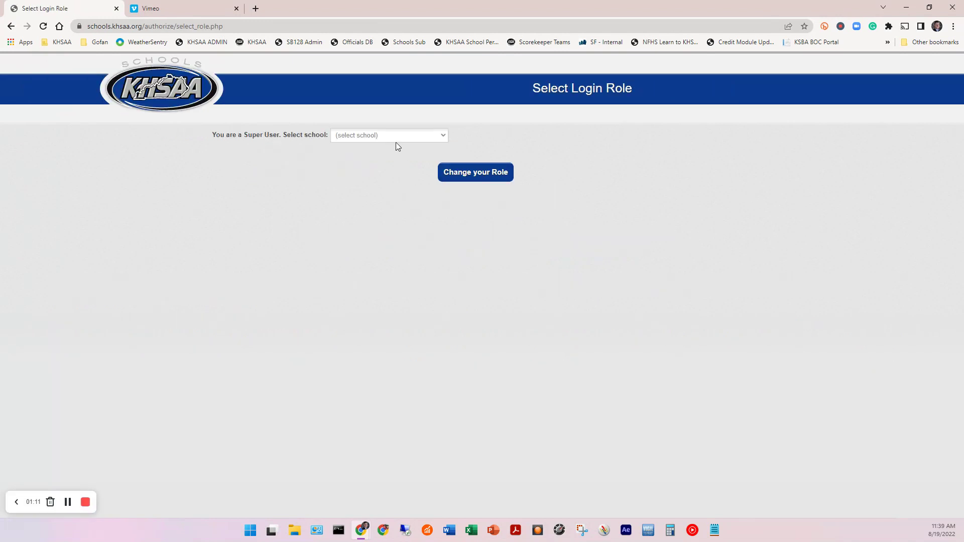
pyautogui.click(395, 138)
pyautogui.click(385, 156)
pyautogui.click(465, 175)
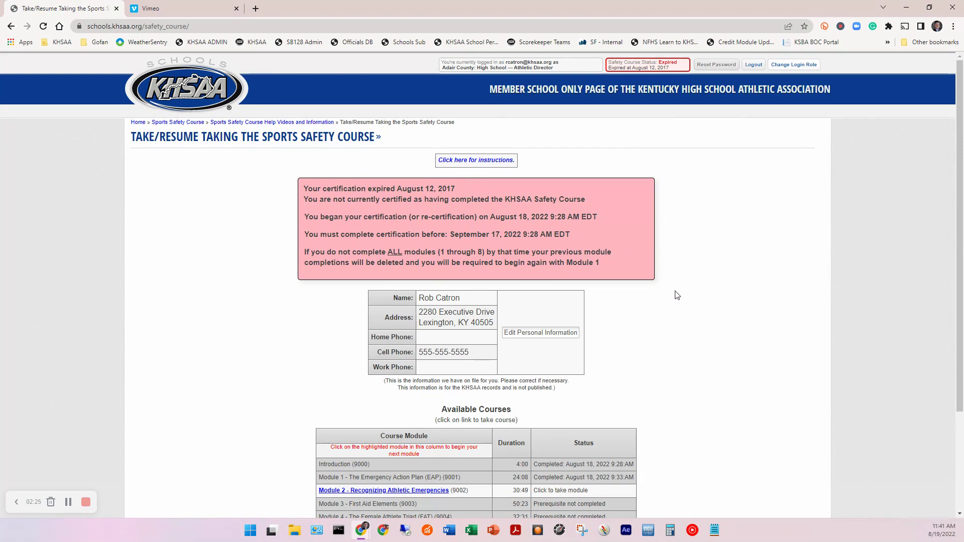
# Step: Review the module table, then switch personal information into edit mode
pyautogui.scroll(-2, 677, 295)
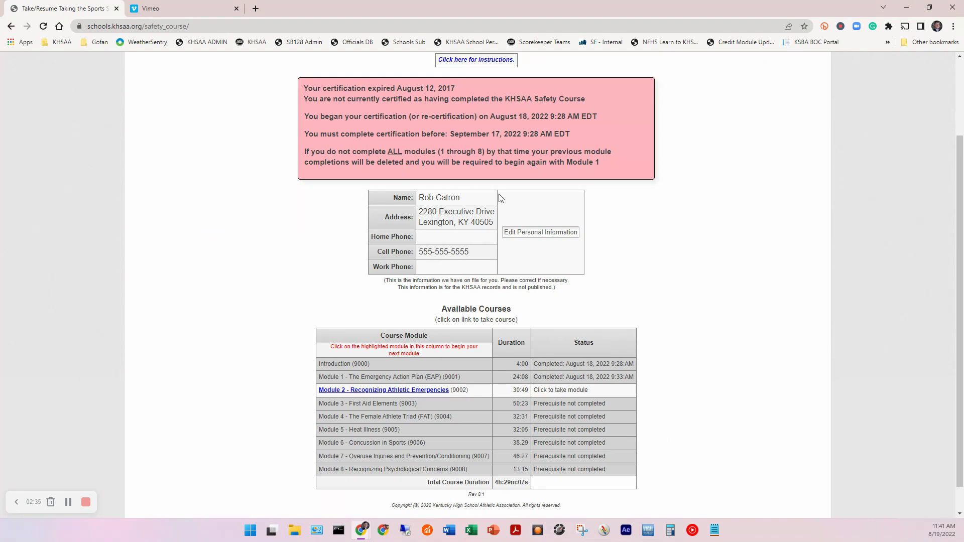
pyautogui.click(524, 233)
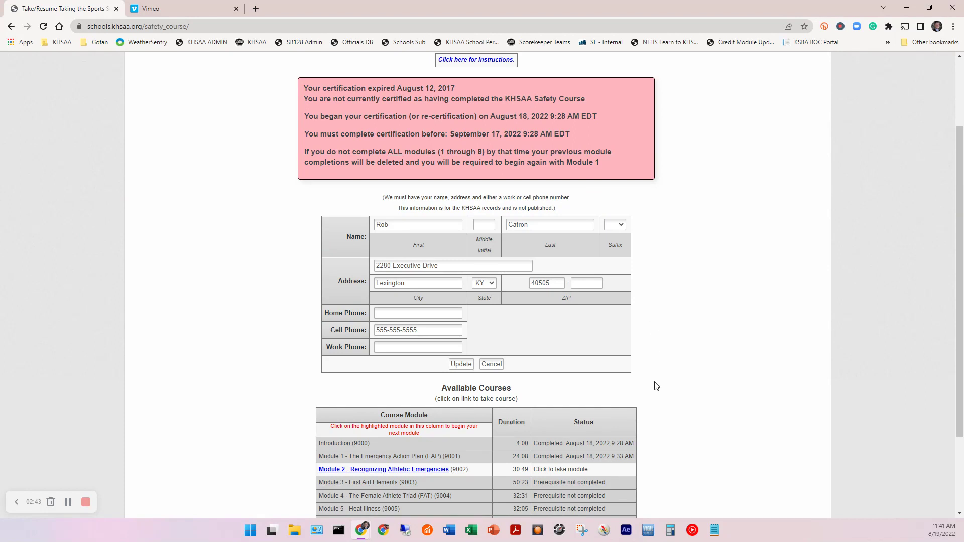
# Step: Check the first name entry and save the personal information with Update
pyautogui.click(402, 225)
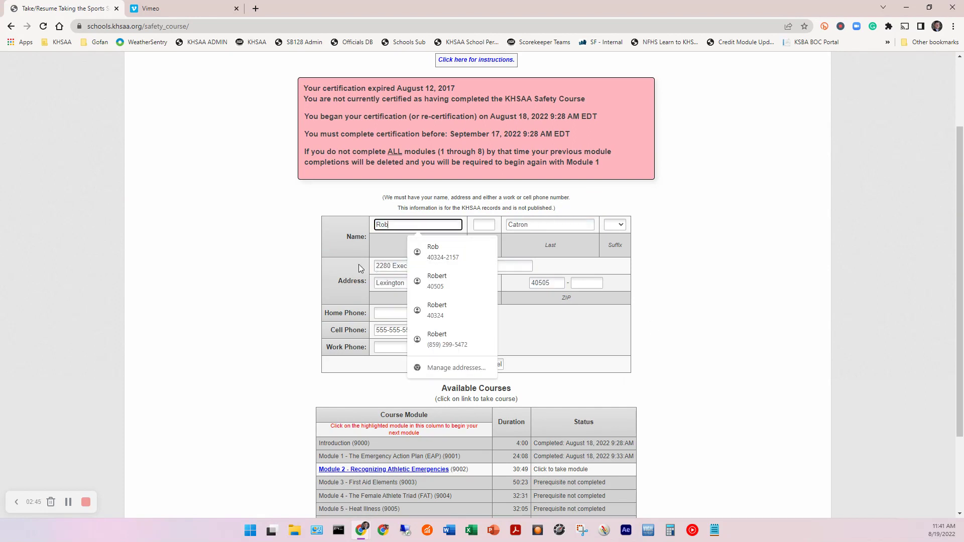
pyautogui.click(273, 258)
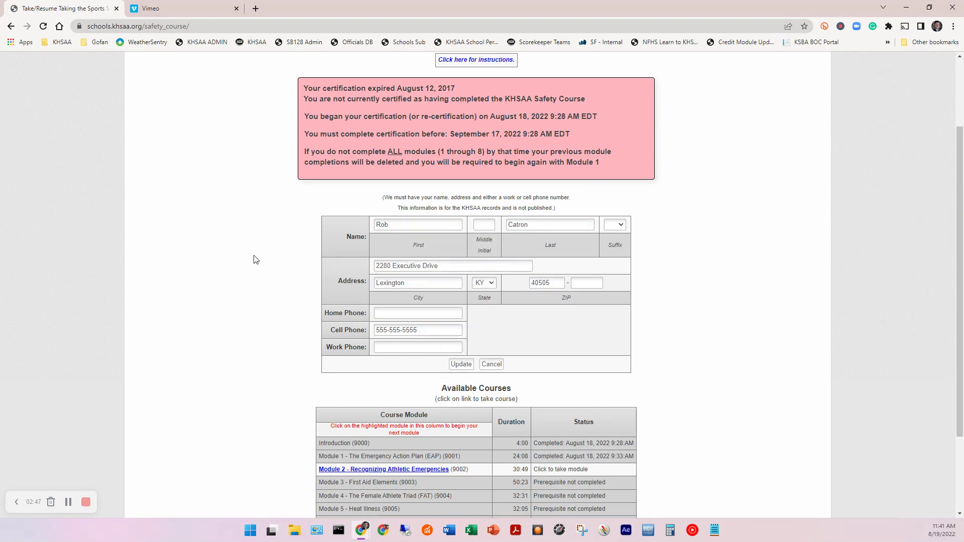
pyautogui.scroll(-2, 753, 258)
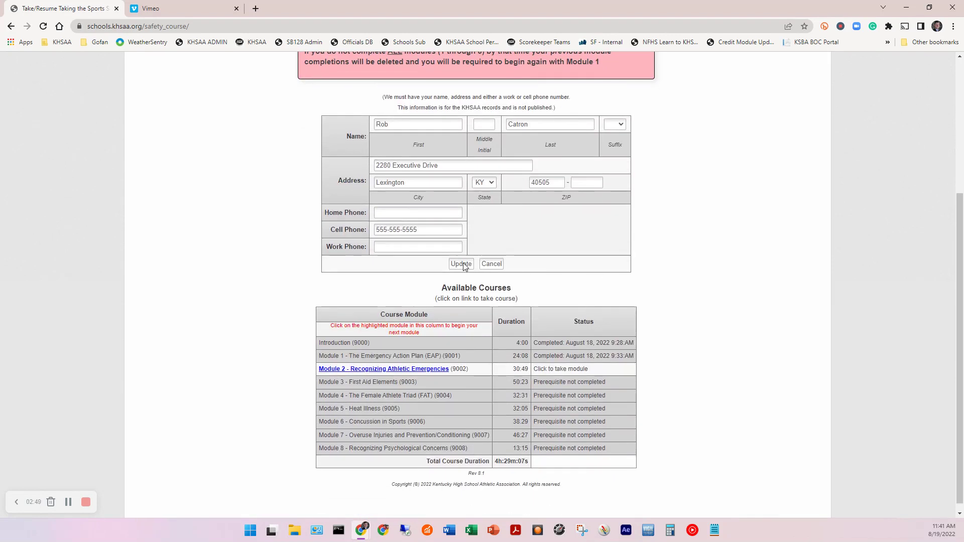
pyautogui.click(461, 263)
pyautogui.scroll(-2, 698, 257)
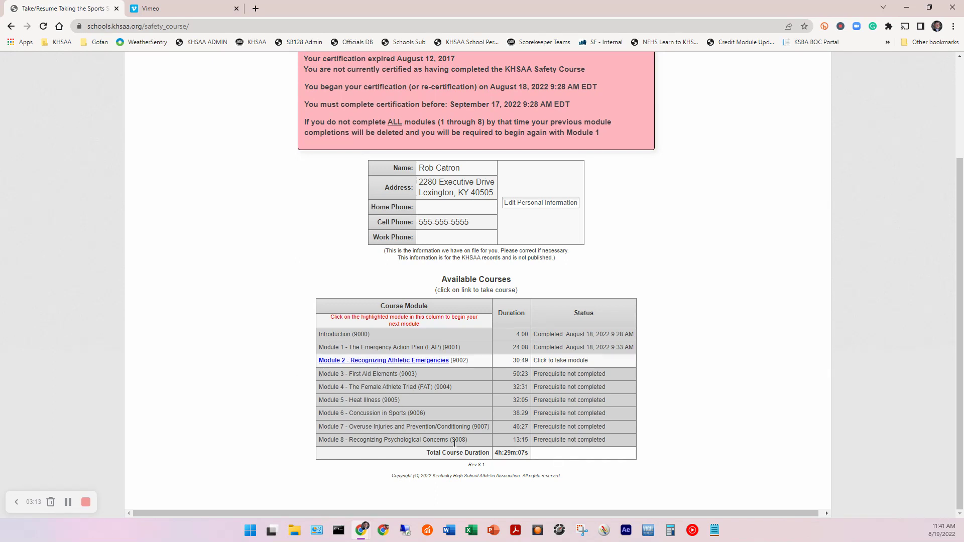
pyautogui.click(378, 361)
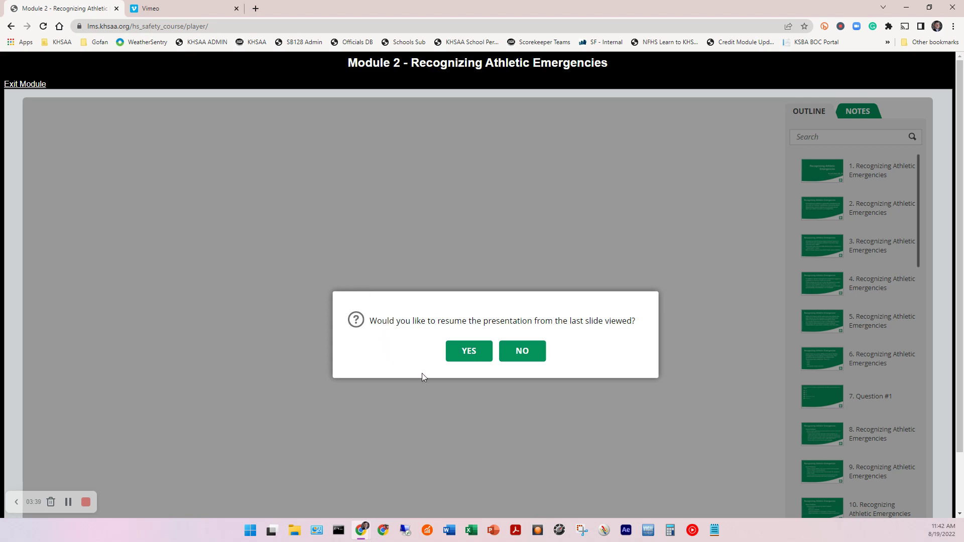
# Step: Resume Module 2 - Recognizing Athletic Emergencies at slide 4
pyautogui.click(470, 352)
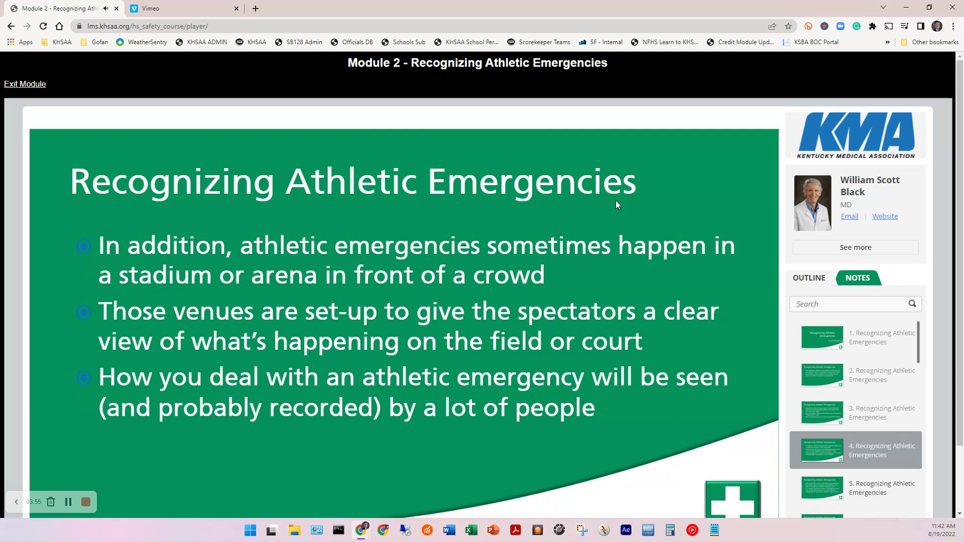
pyautogui.scroll(-2, 615, 201)
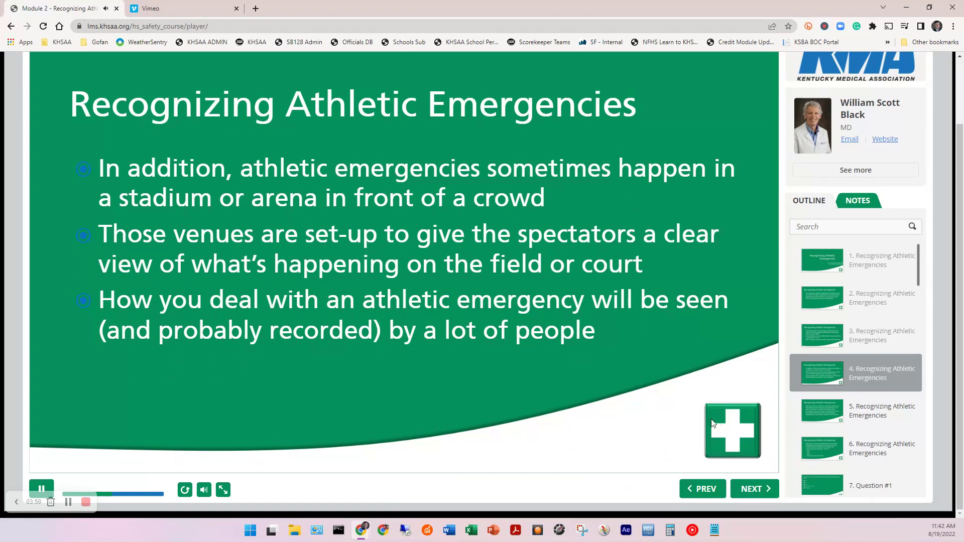
pyautogui.click(754, 490)
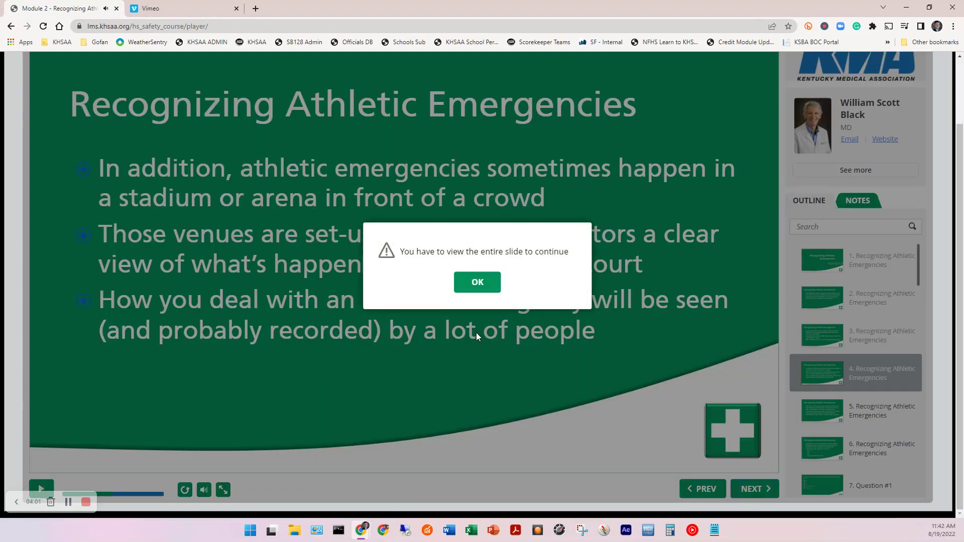
pyautogui.click(476, 283)
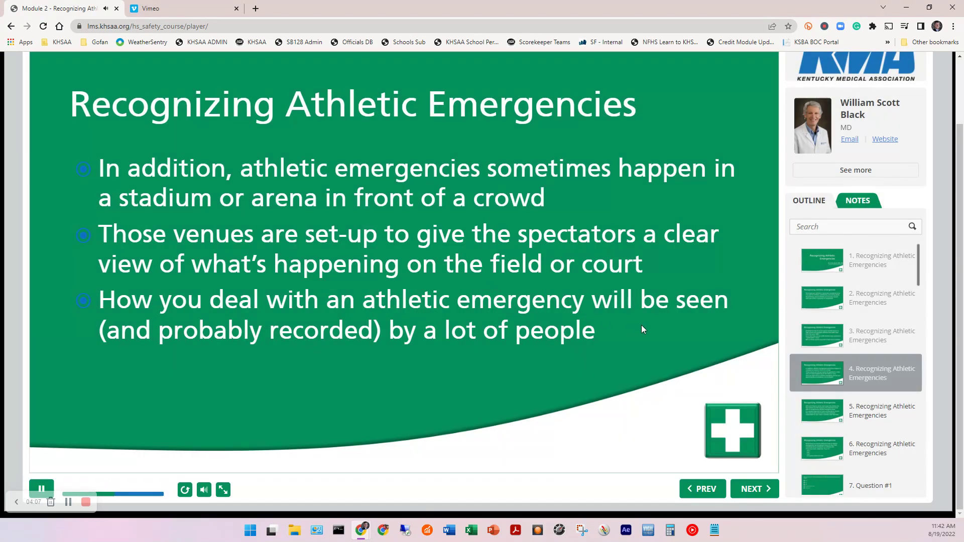
pyautogui.click(831, 412)
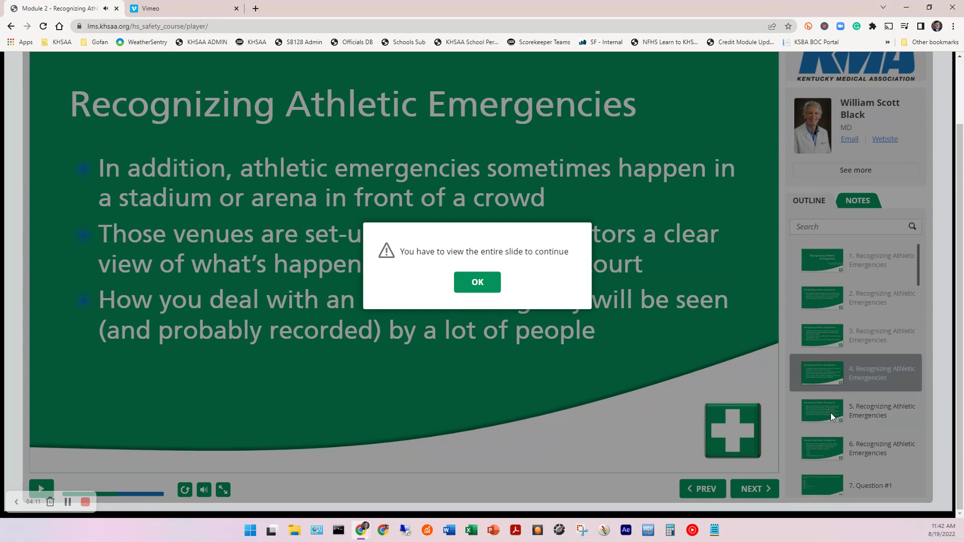
pyautogui.click(478, 284)
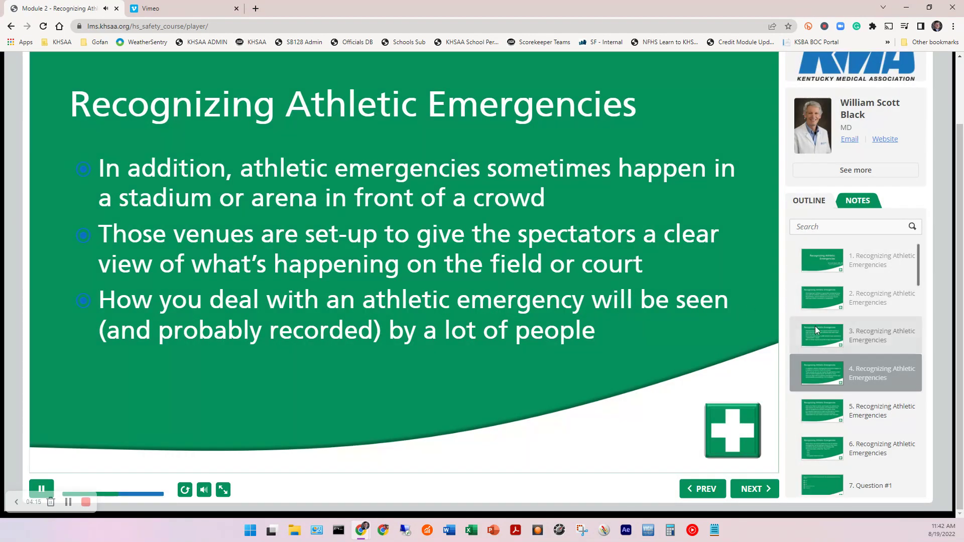
pyautogui.click(827, 336)
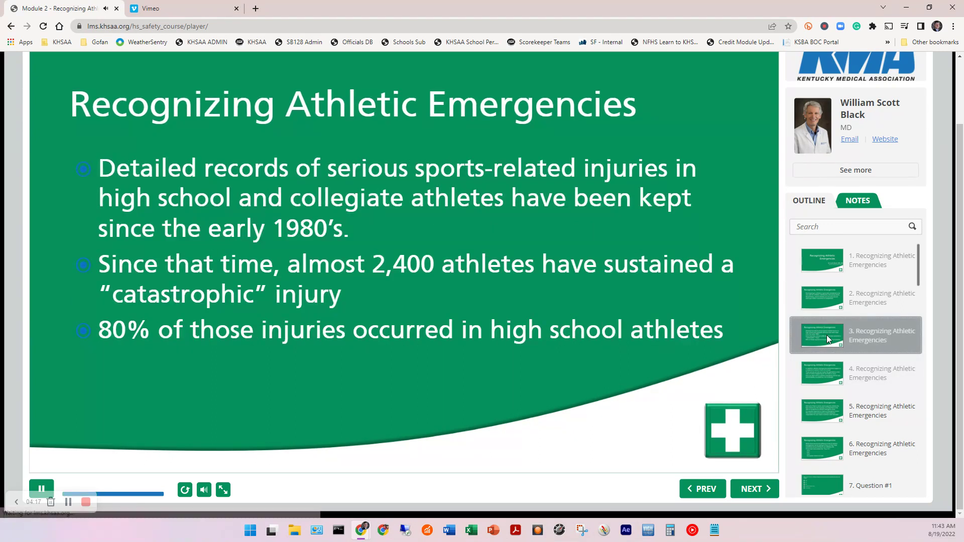
pyautogui.click(817, 297)
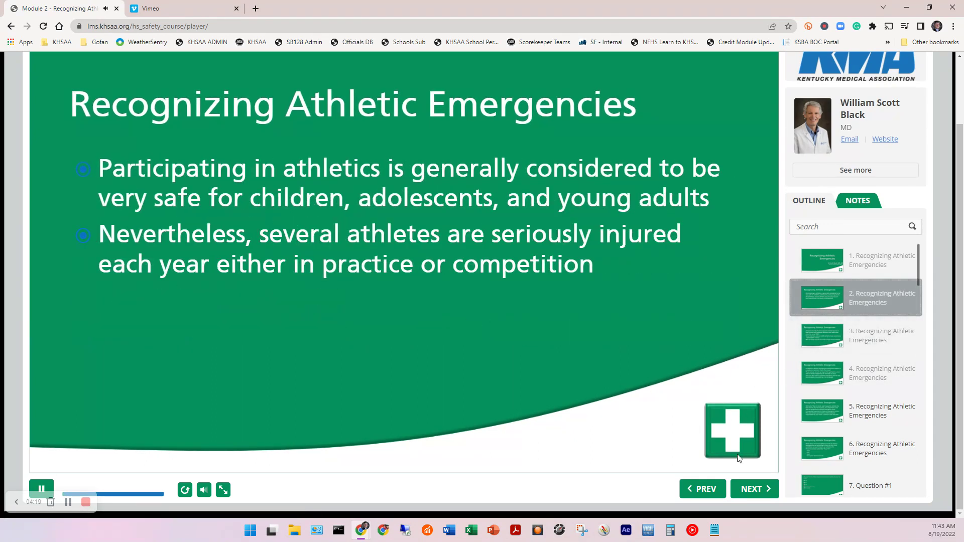
pyautogui.click(751, 489)
pyautogui.click(751, 490)
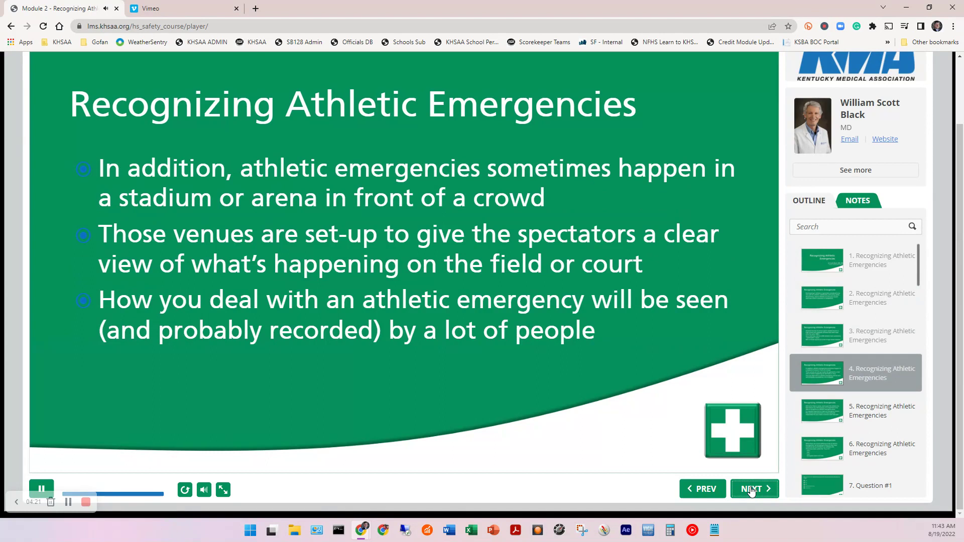
pyautogui.click(751, 490)
pyautogui.click(477, 283)
# Step: Replay slide 4 from the start and view the player full screen
pyautogui.click(184, 491)
pyautogui.click(224, 492)
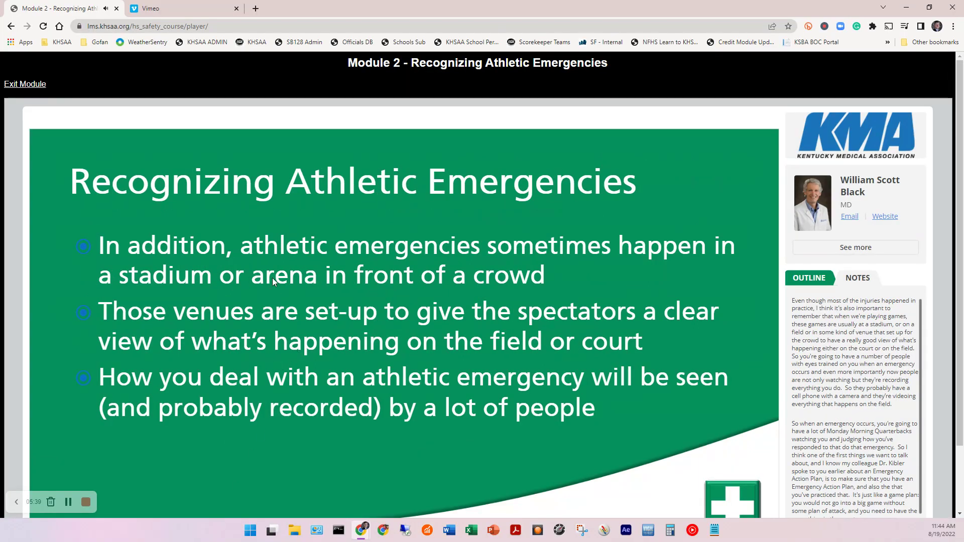
# Step: Exit Module 2 to the course page, then reopen it and resume at slide 4
pyautogui.click(32, 86)
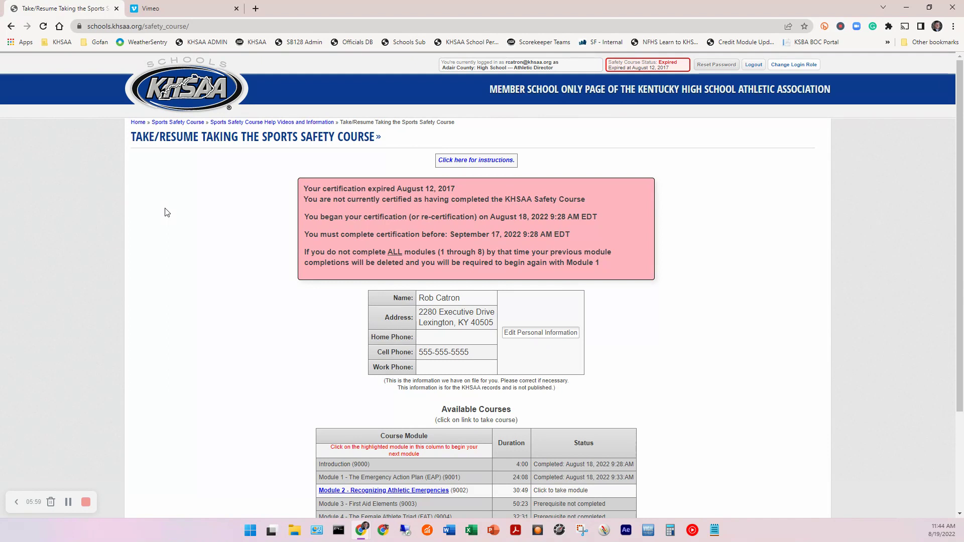
pyautogui.scroll(-1, 189, 254)
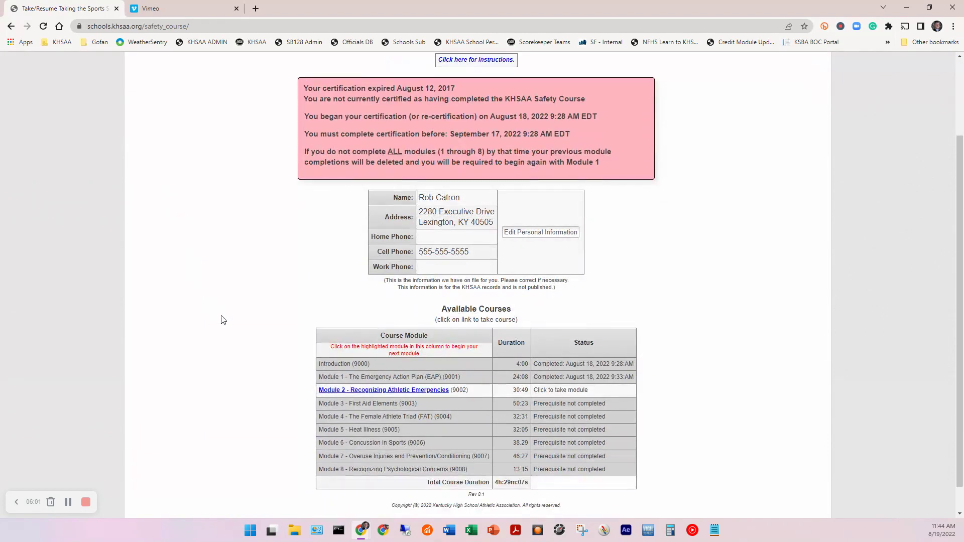
pyautogui.click(365, 395)
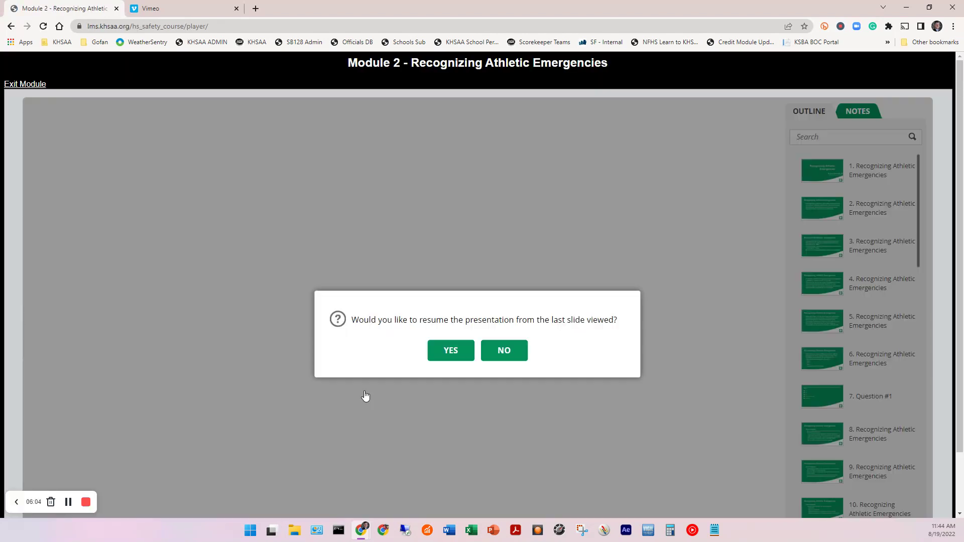
pyautogui.click(450, 350)
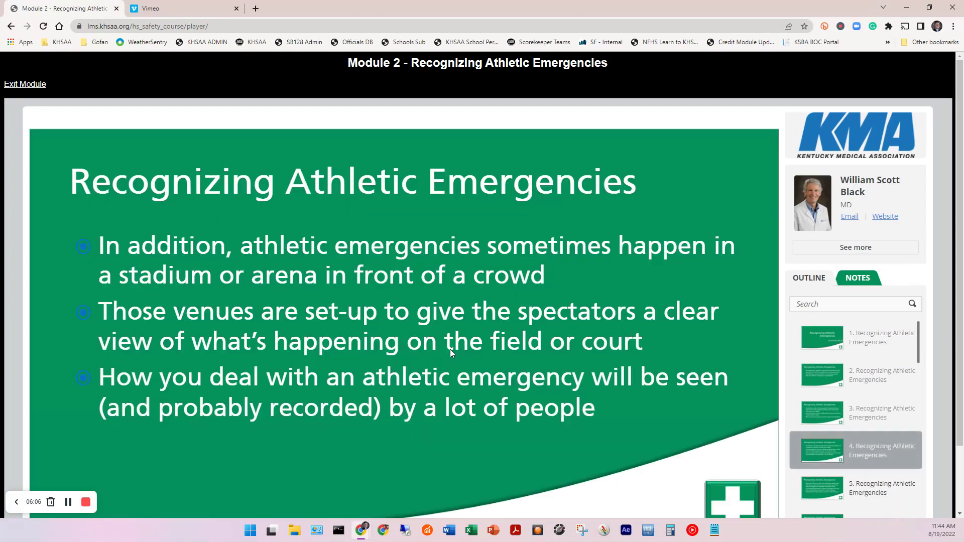